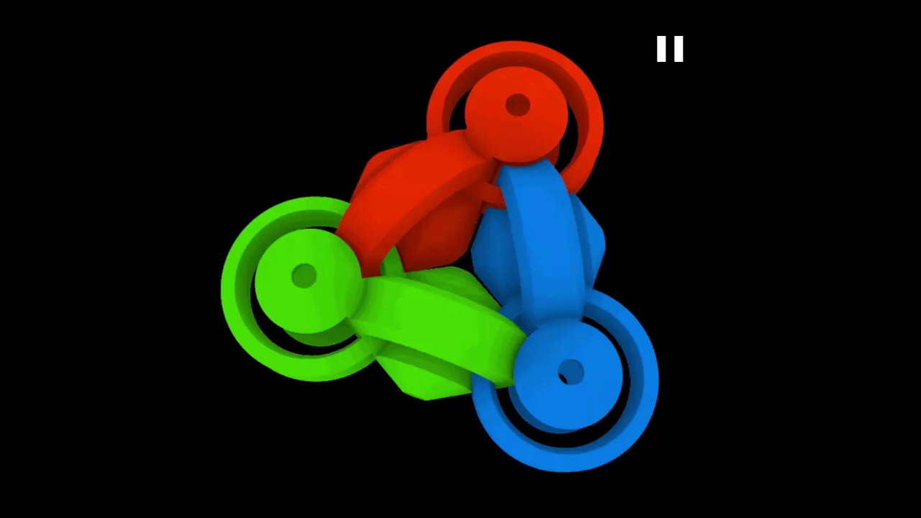
Step: Resume playback of the red, green and blue kaleidocycle animation
key(space)
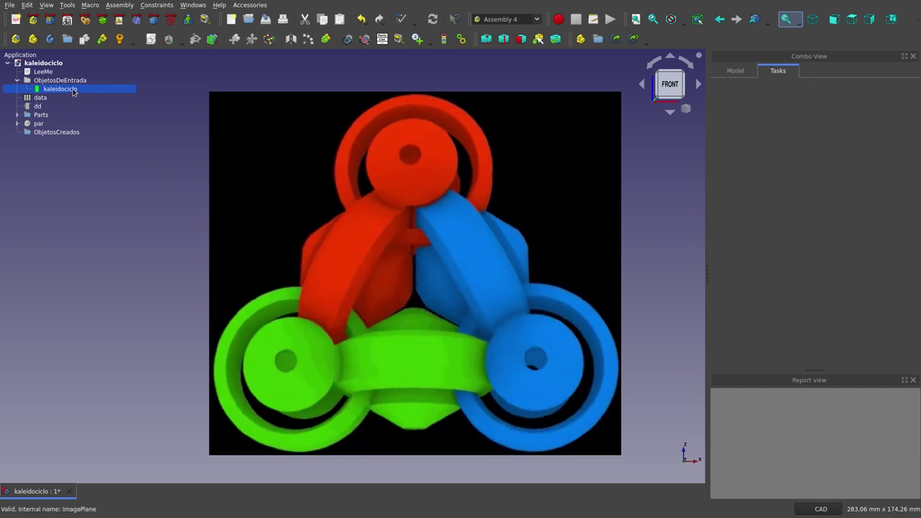
Step: Hide the kaleidociclo image plane and expand Parts to show MasterTriangulo, MasterPerfiles and ejeConAro
key(space)
click(16, 115)
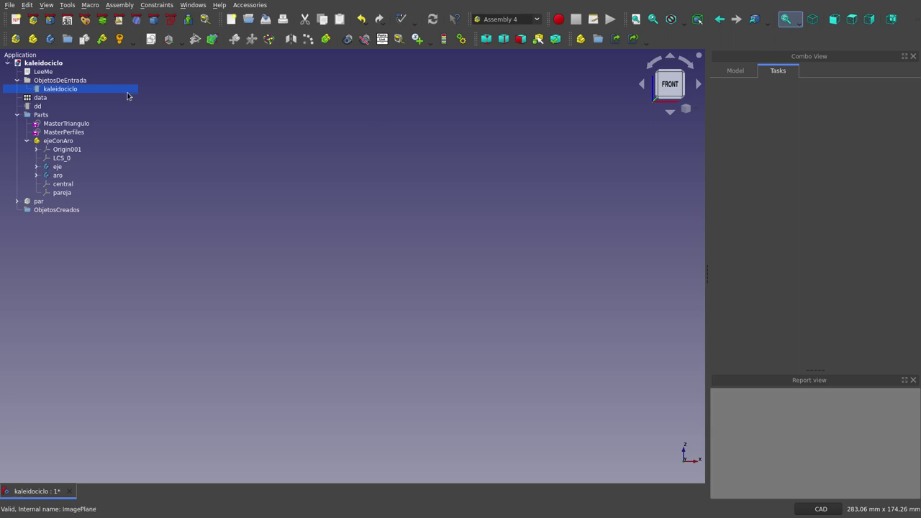
click(66, 125)
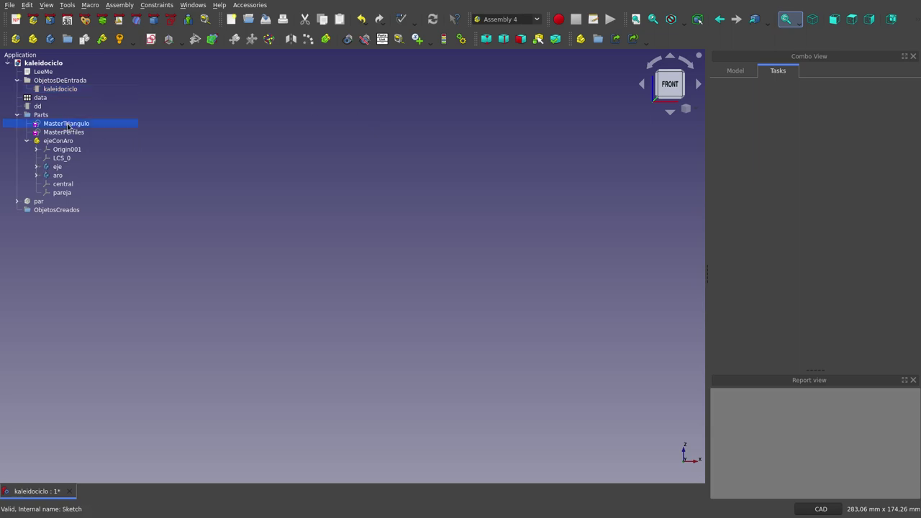
Step: Edit the MasterTriangulo sketch, shift its lado = 100 mm dimension lower, and close it
double_click(66, 125)
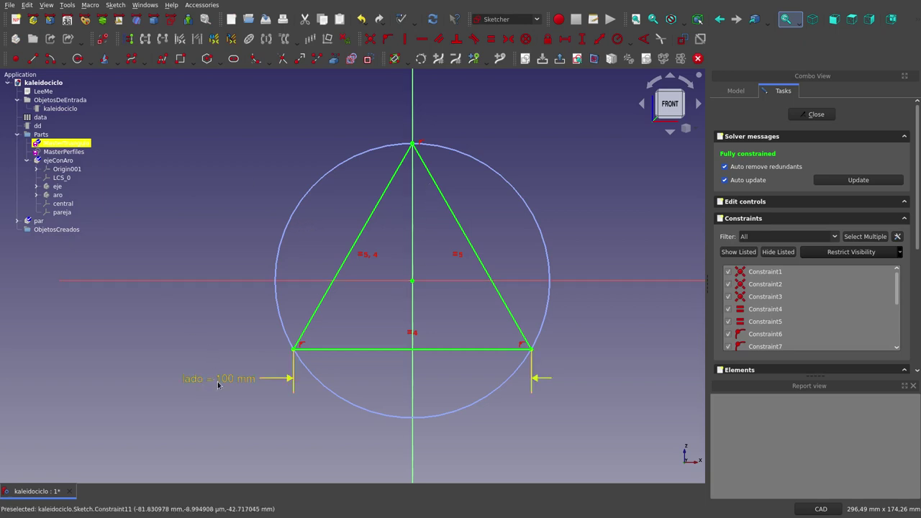
mouse_move(218, 385)
mouse_down()
mouse_move(234, 388)
mouse_move(226, 380)
mouse_up()
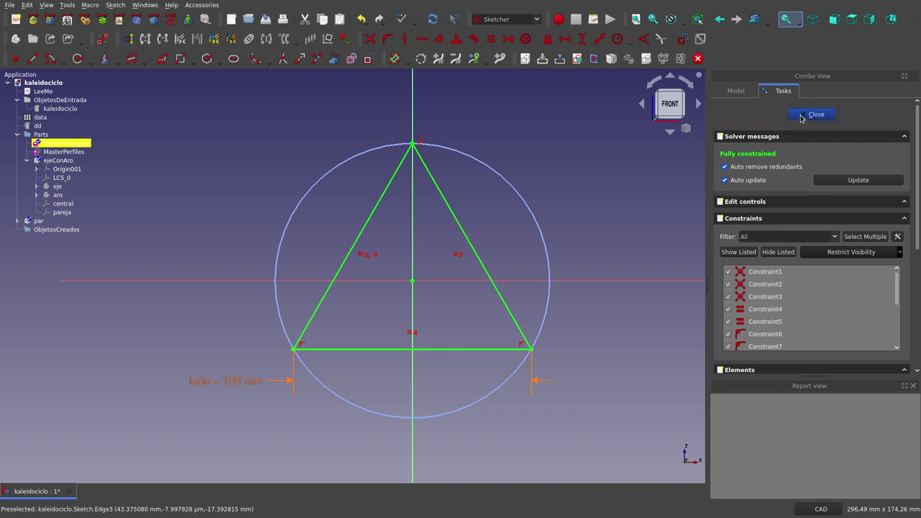
click(802, 117)
Step: Inspect the MasterPerfiles profile arcs and circle inside the triangle, then exit the sketch
double_click(72, 133)
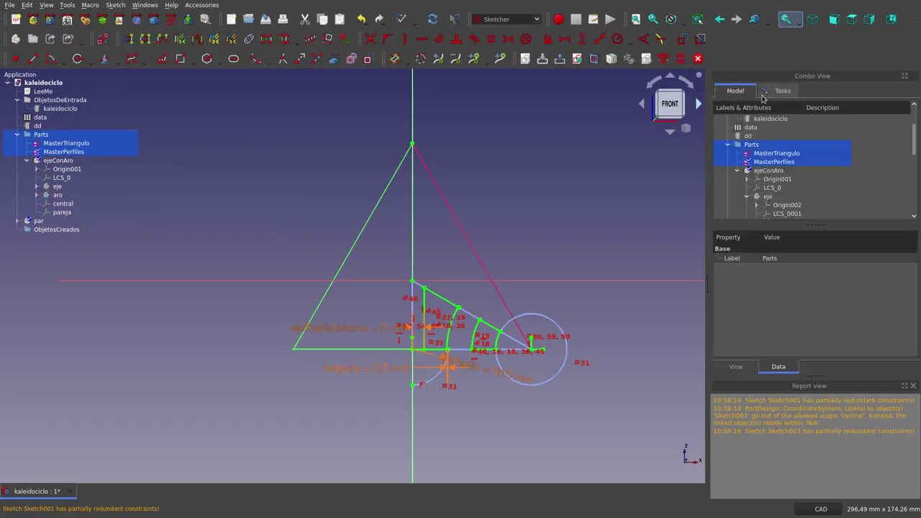
scroll(461, 338, up, 3)
scroll(461, 324, up, 2)
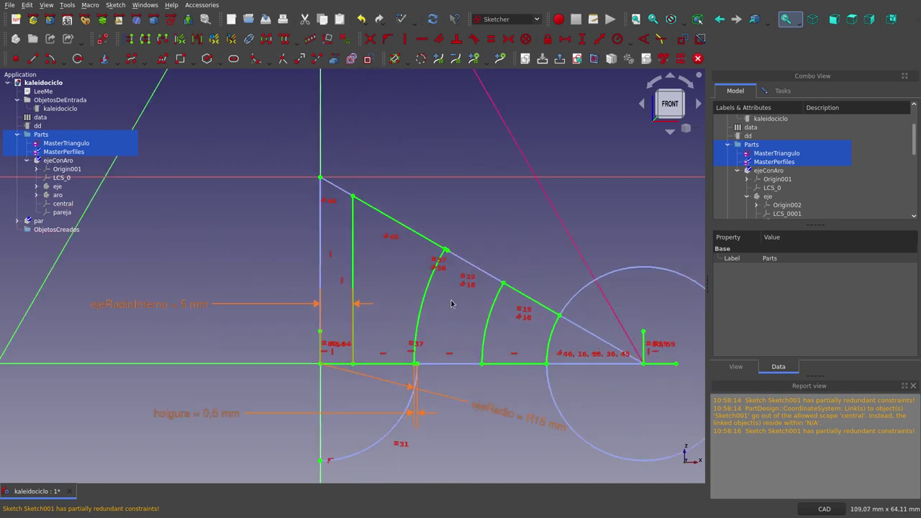
scroll(472, 302, down, 3)
scroll(476, 288, down, 1)
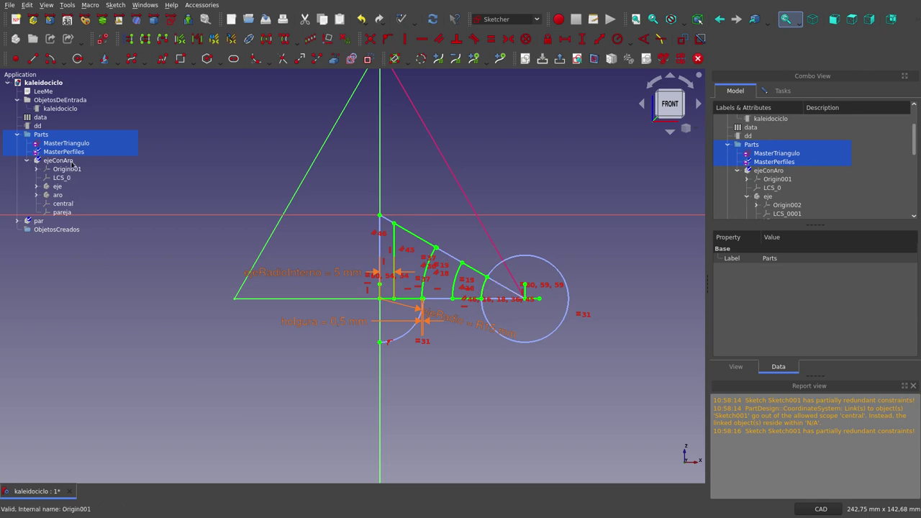
click(209, 164)
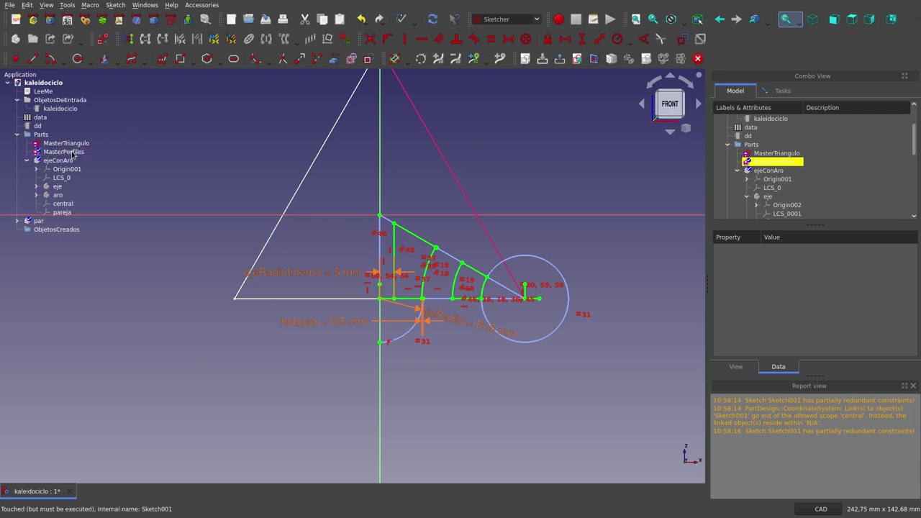
double_click(328, 135)
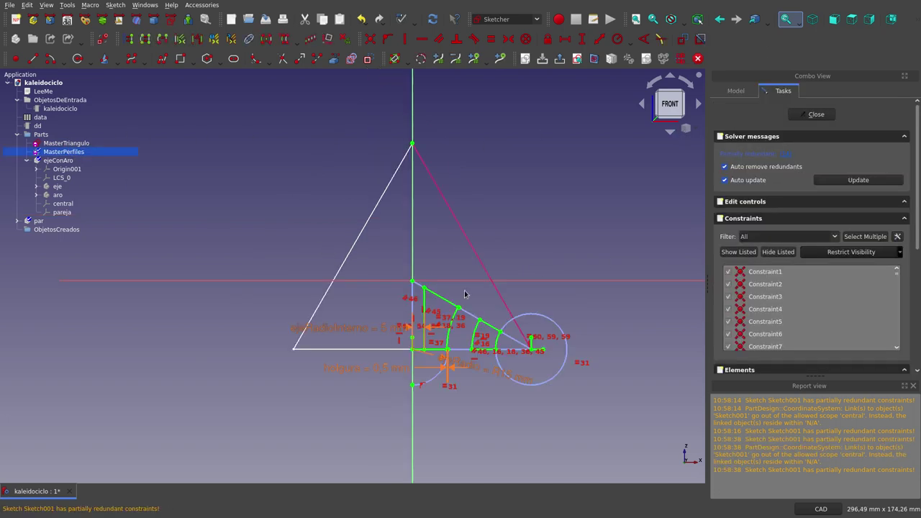
key(Escape)
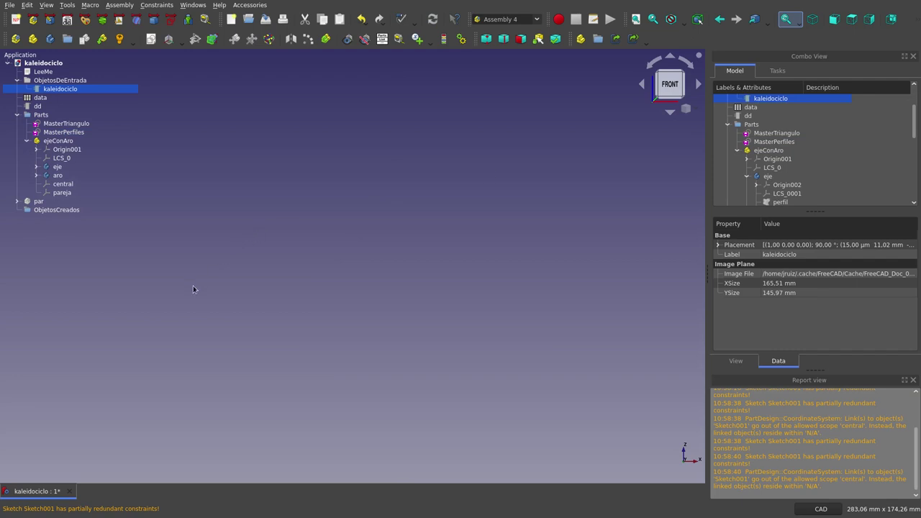
Step: Make the MasterPerfiles sketch visible in the 3D view
click(63, 132)
key(space)
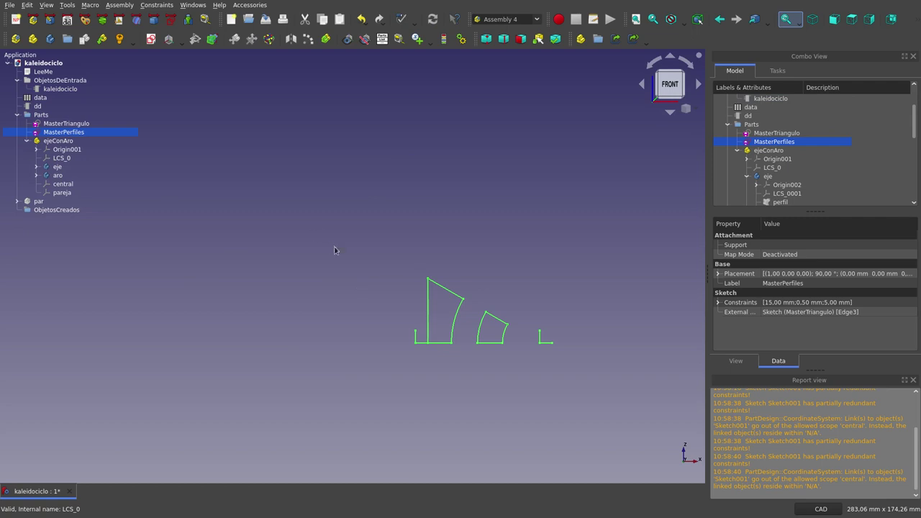
scroll(469, 362, up, 4)
Step: Clear the Report view messages and expand eje to list perfil, medioEje, cortaEje and eje
right_click(757, 416)
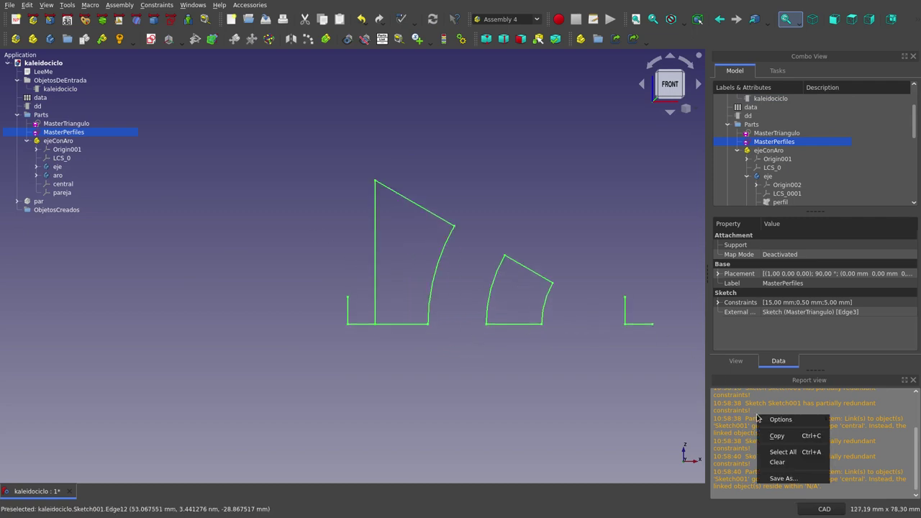
click(778, 462)
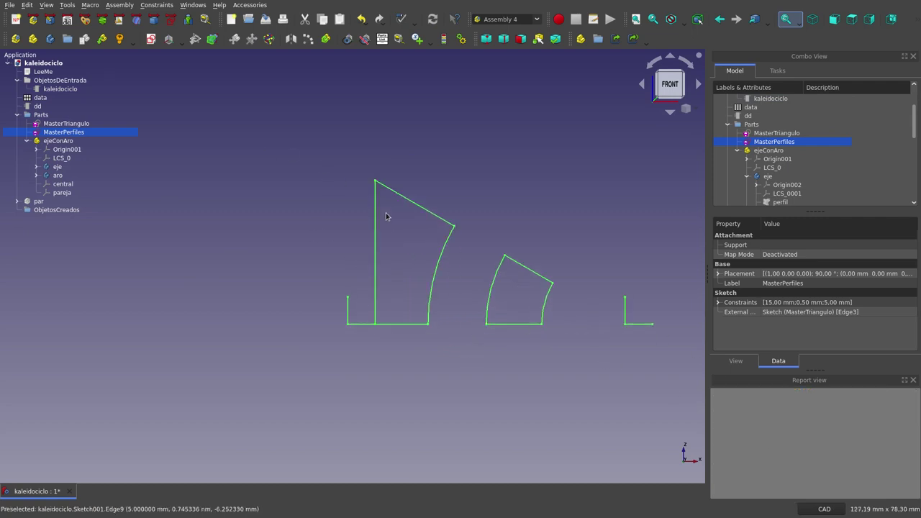
click(353, 365)
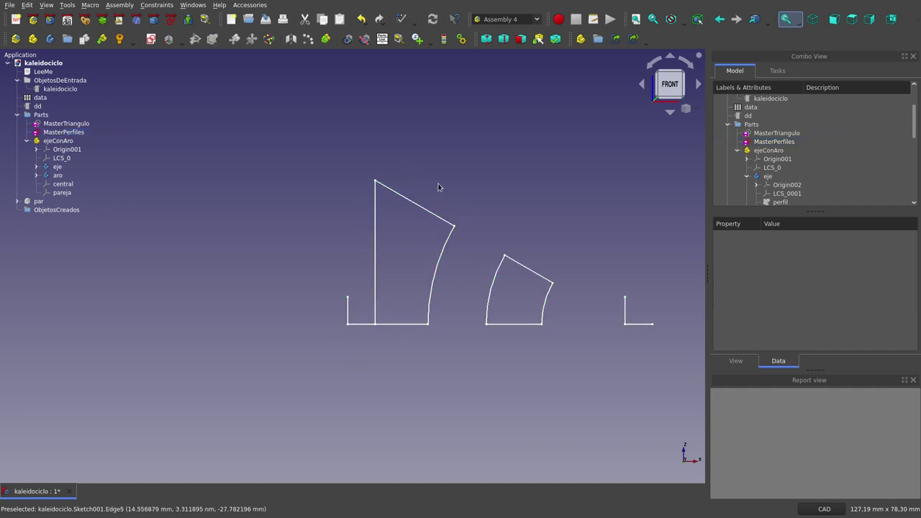
click(35, 169)
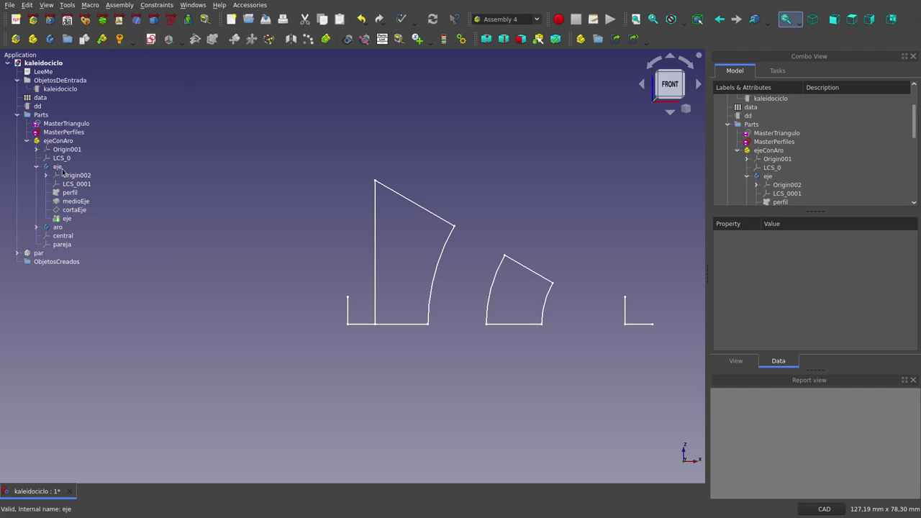
Step: Show the perfil binder so its filled face covers the MasterPerfiles outline
click(70, 193)
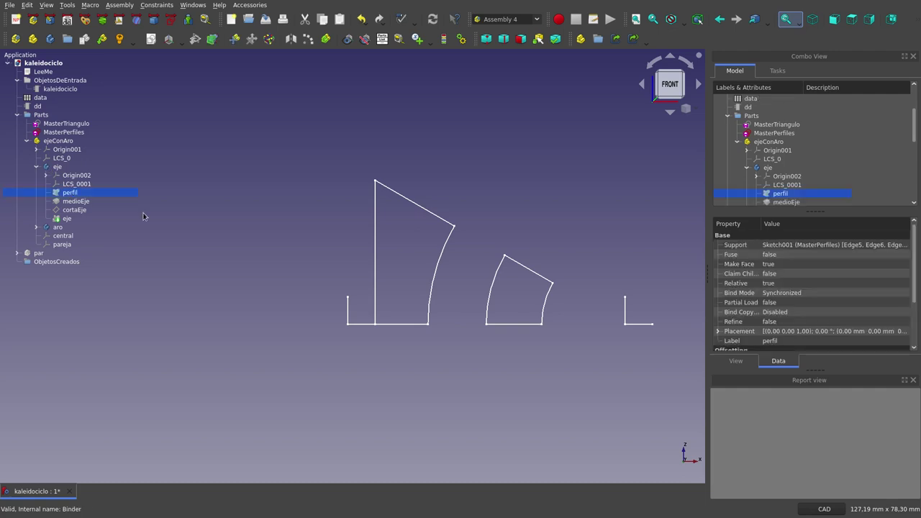
key(space)
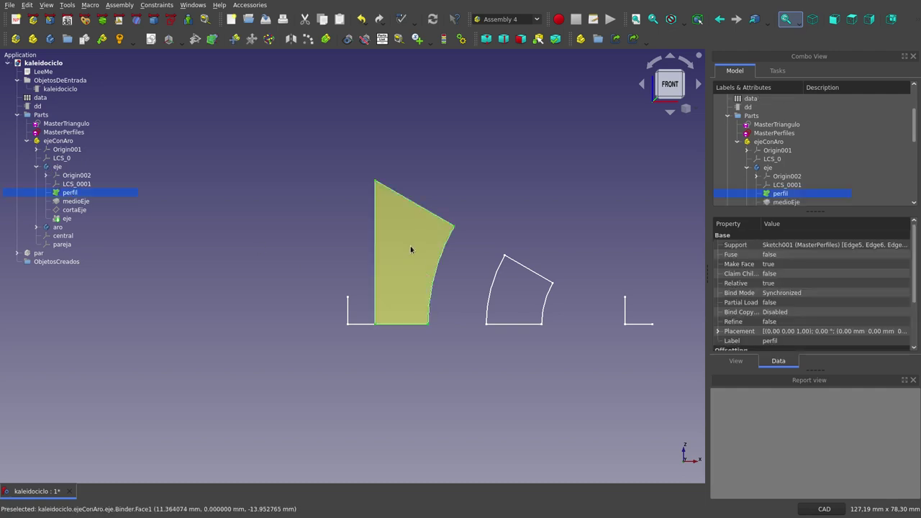